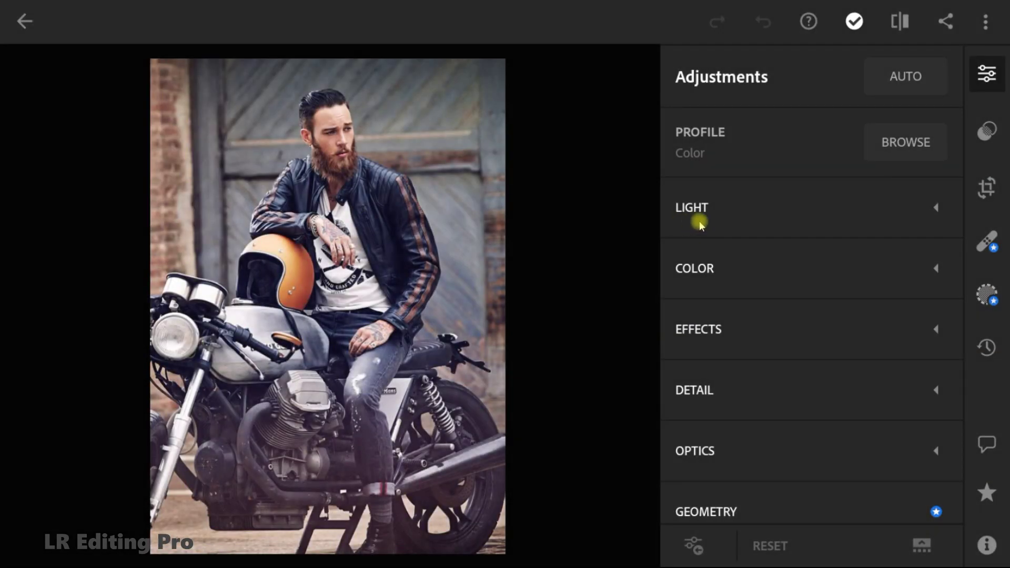
Step: Set Light to Exposure 0.10, Contrast -42, Shadows 68, Blacks 40, and compare with the original
left_click(936, 209)
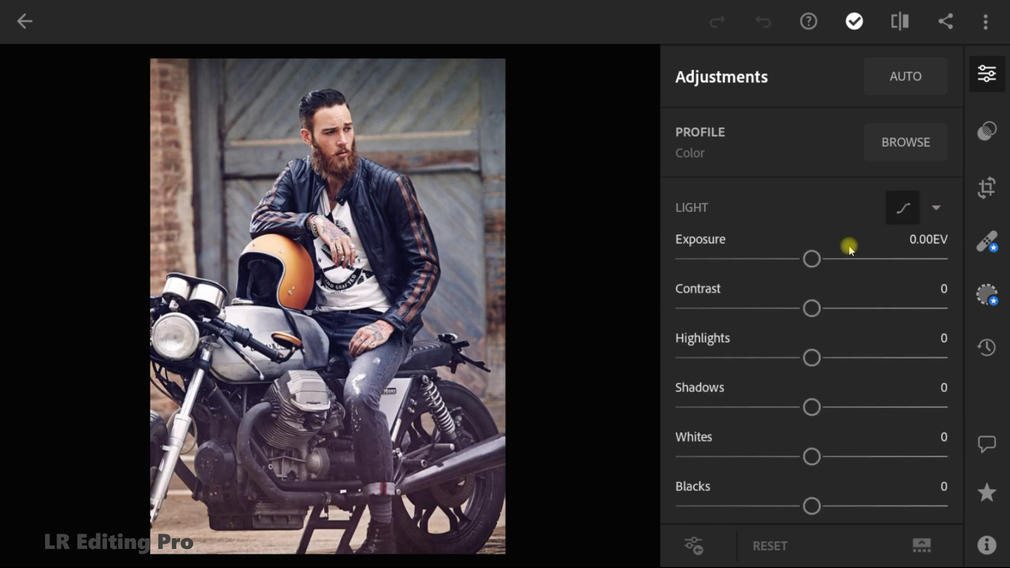
scroll(848, 245, "up", 1)
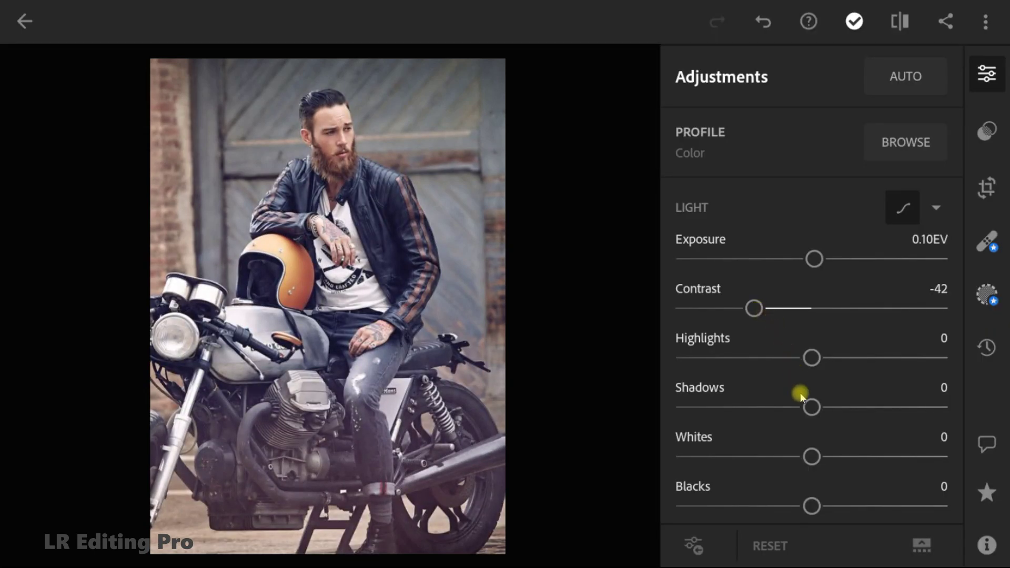
left_click_drag(811, 407, 902, 410)
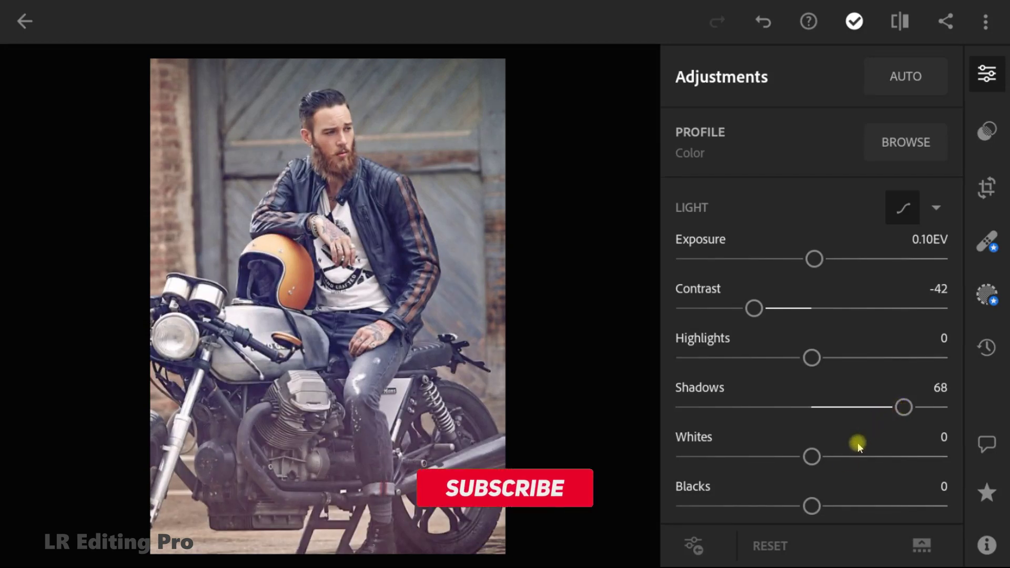
left_click_drag(812, 505, 867, 505)
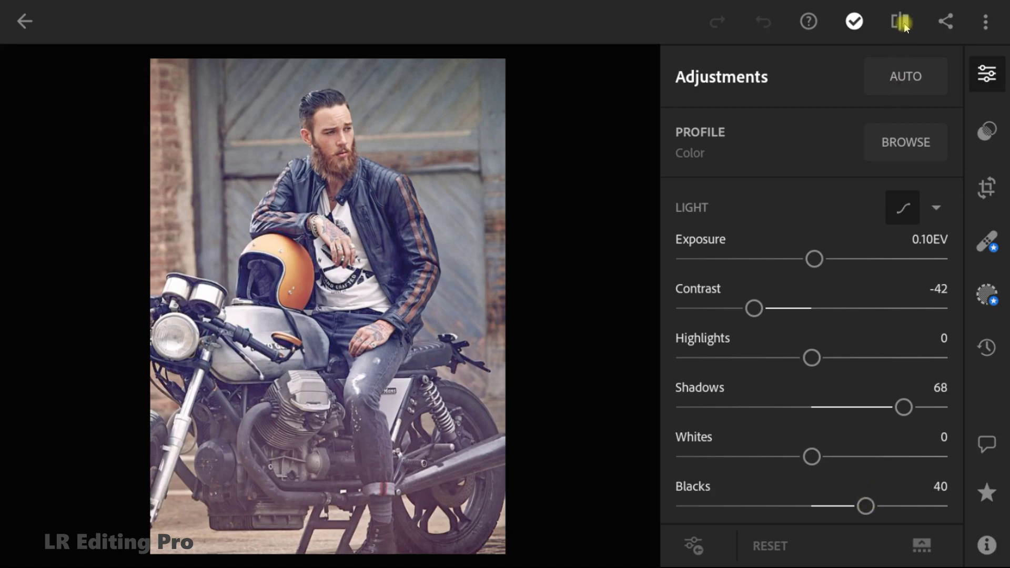
left_click_drag(903, 23, 904, 23)
left_click(903, 207)
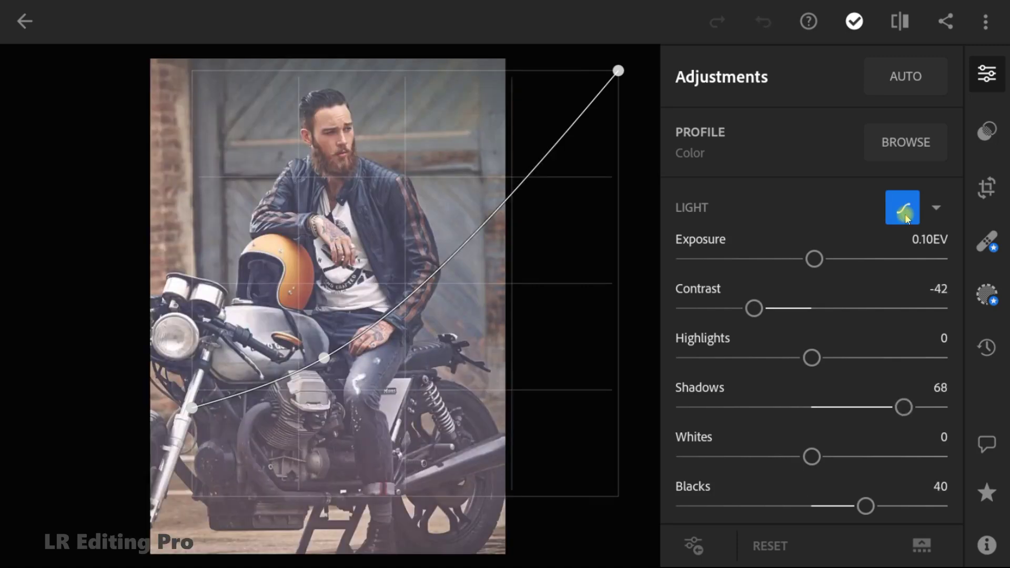
Step: Close the tone curve with its raised black point and expand the Color adjustments
left_click(905, 215)
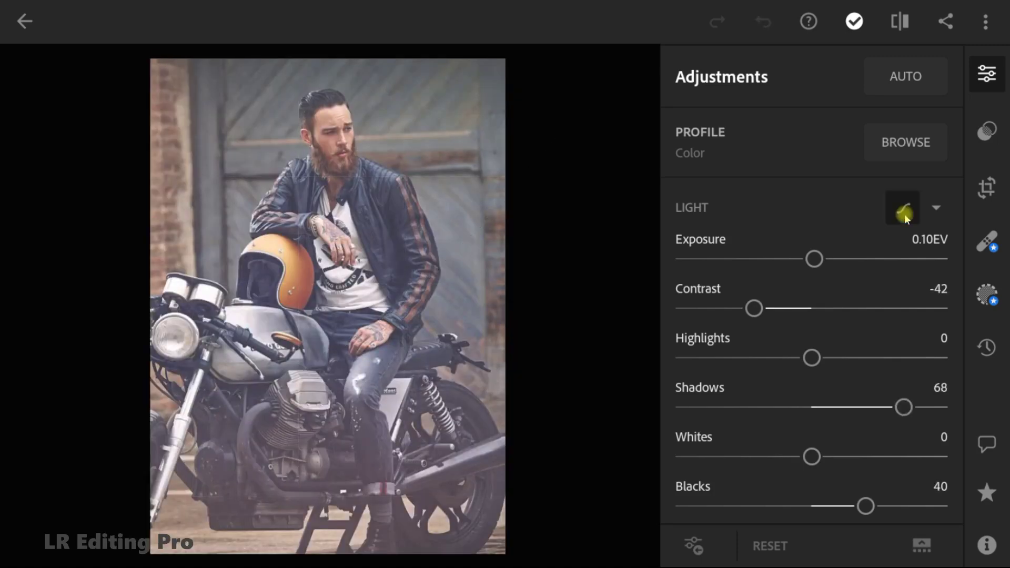
scroll(904, 245, "down", 3)
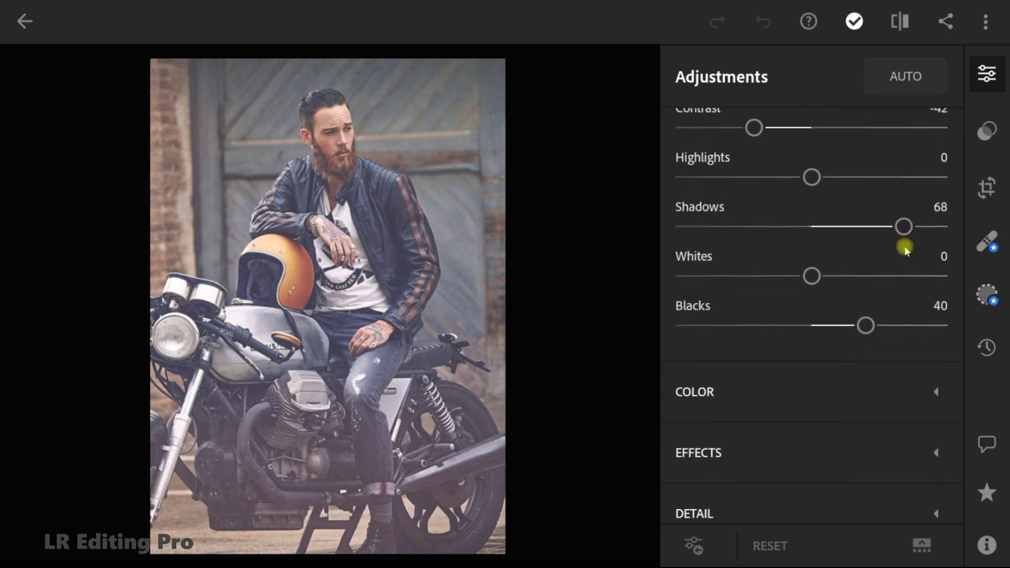
left_click(831, 389)
Step: Raise Vibrance and Saturation to 13 each in the Color panel
scroll(831, 389, "up", 3)
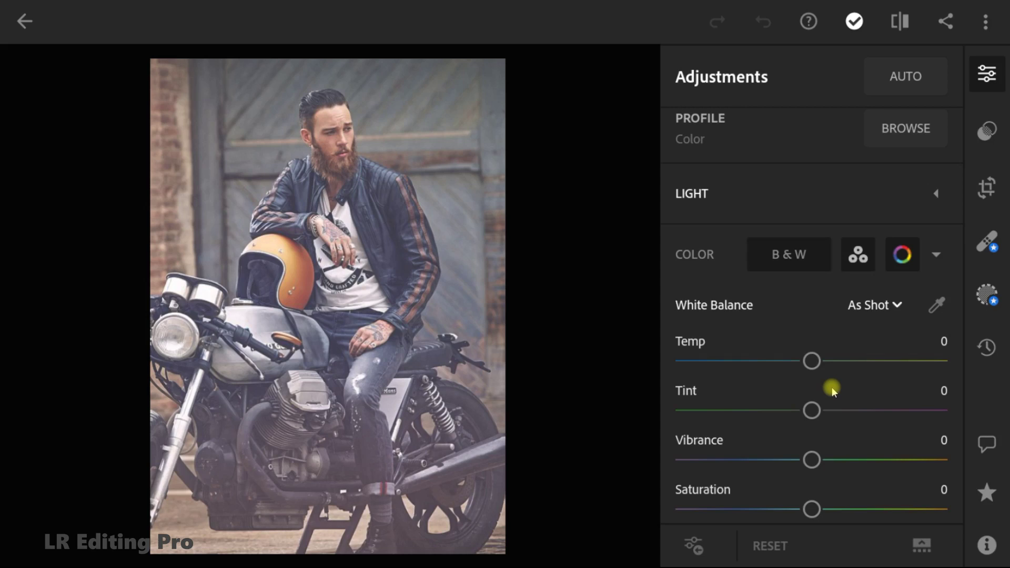
scroll(832, 389, "down", 3)
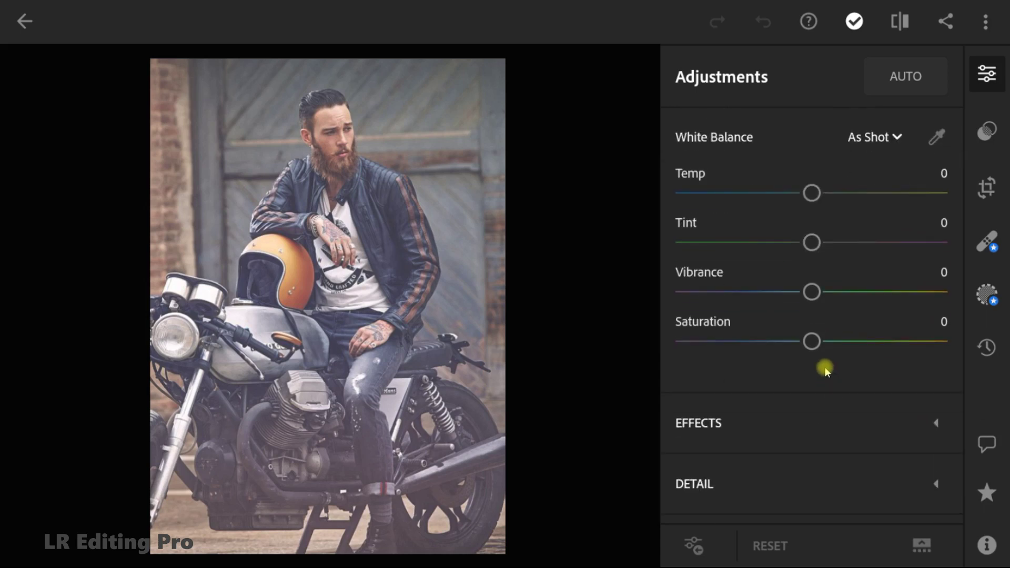
left_click_drag(812, 292, 829, 292)
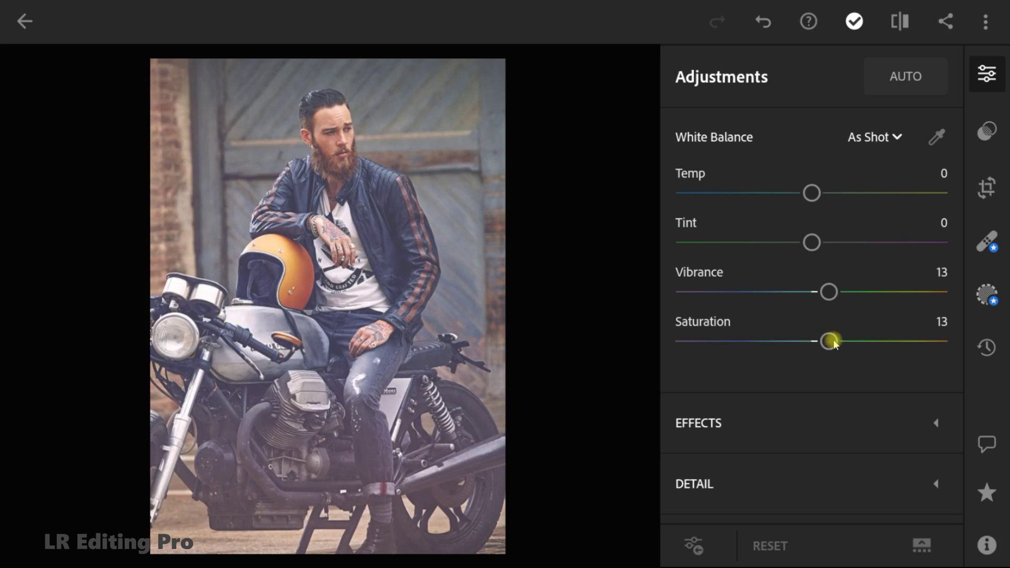
scroll(833, 340, "up", 5)
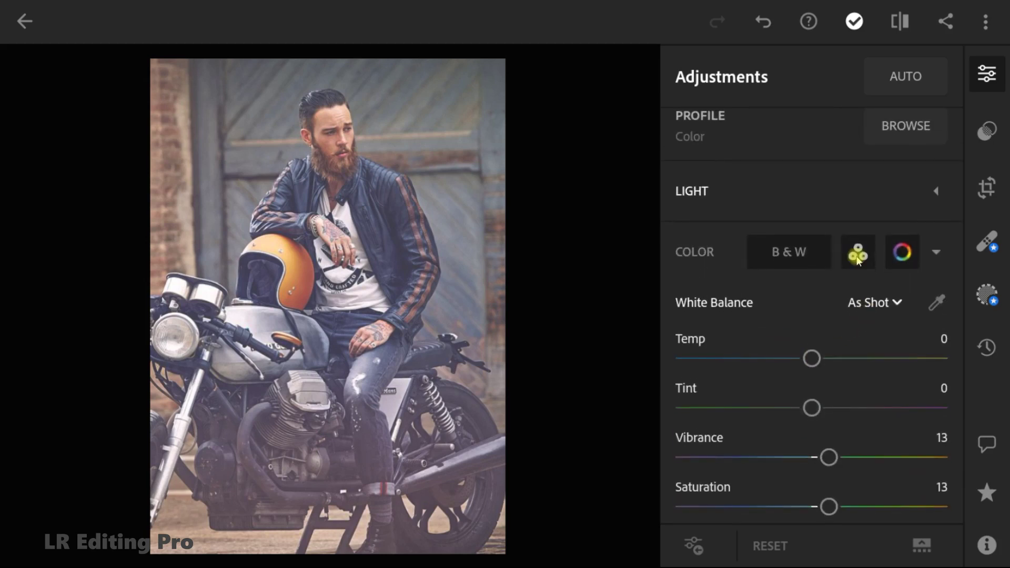
left_click(858, 260)
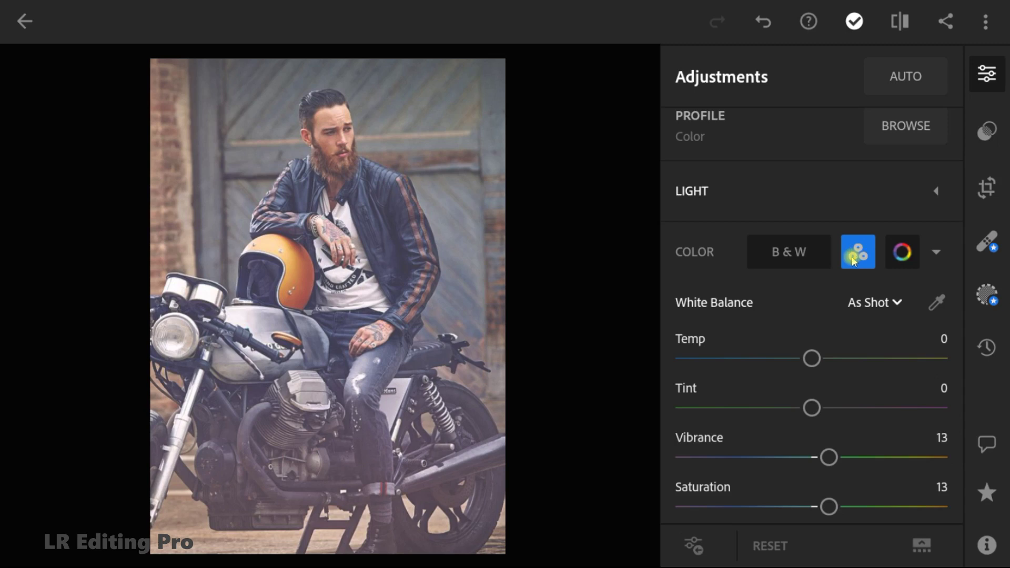
Step: Tint the shadows blue in Color Grading with hue 250 and saturation 11
left_click(852, 259)
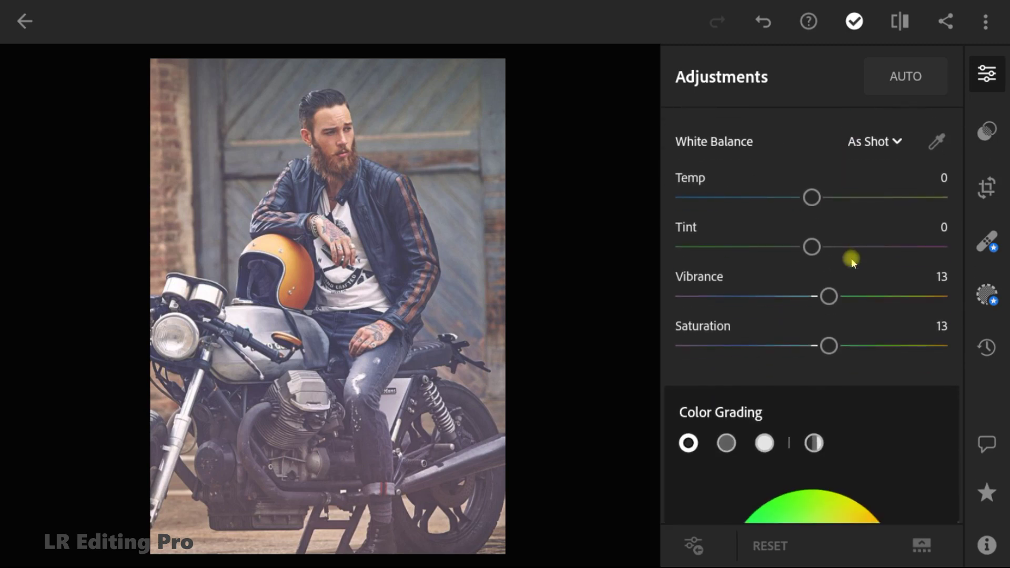
scroll(851, 258, "down", 6)
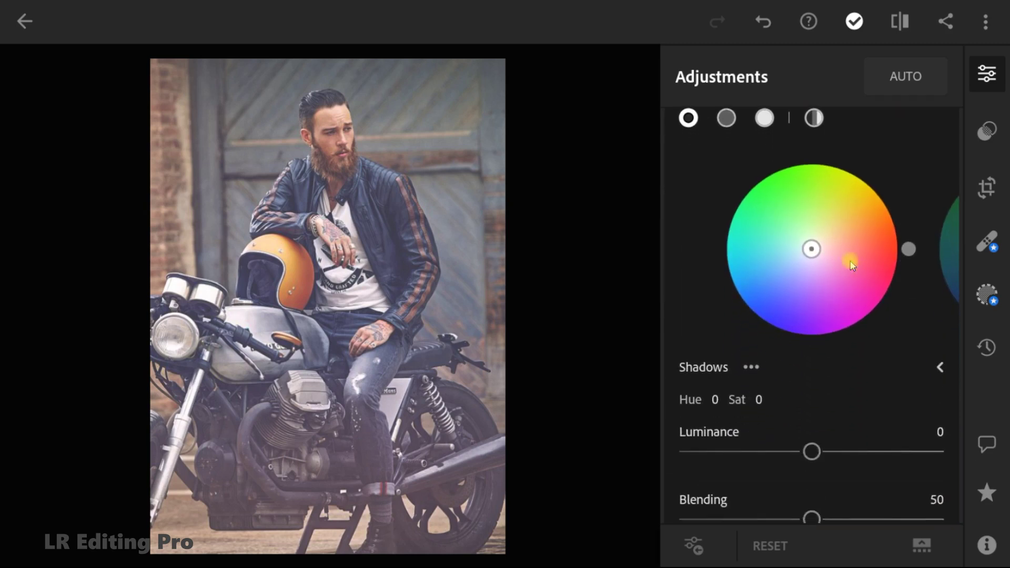
left_click_drag(891, 394, 879, 308)
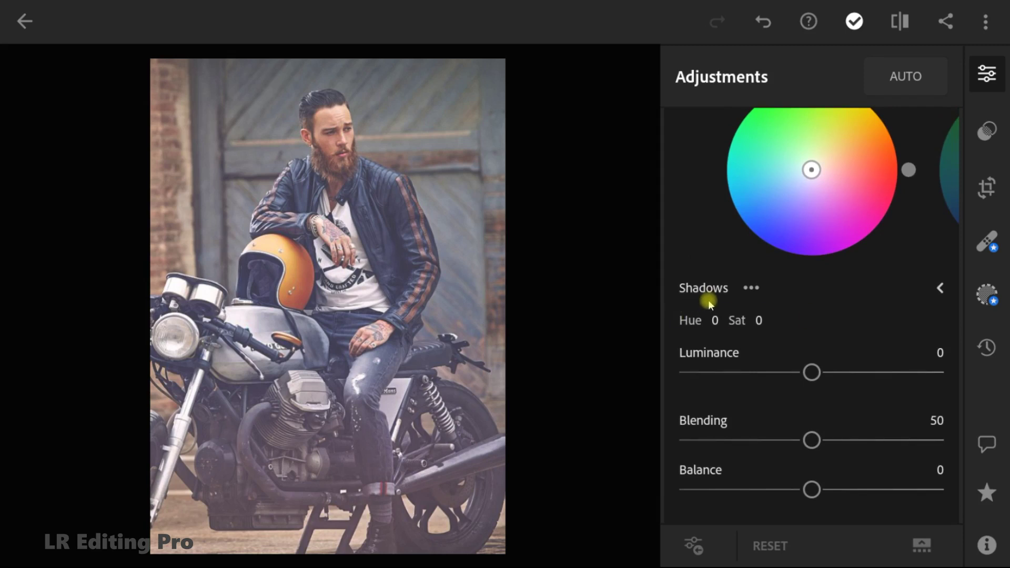
left_click(938, 289)
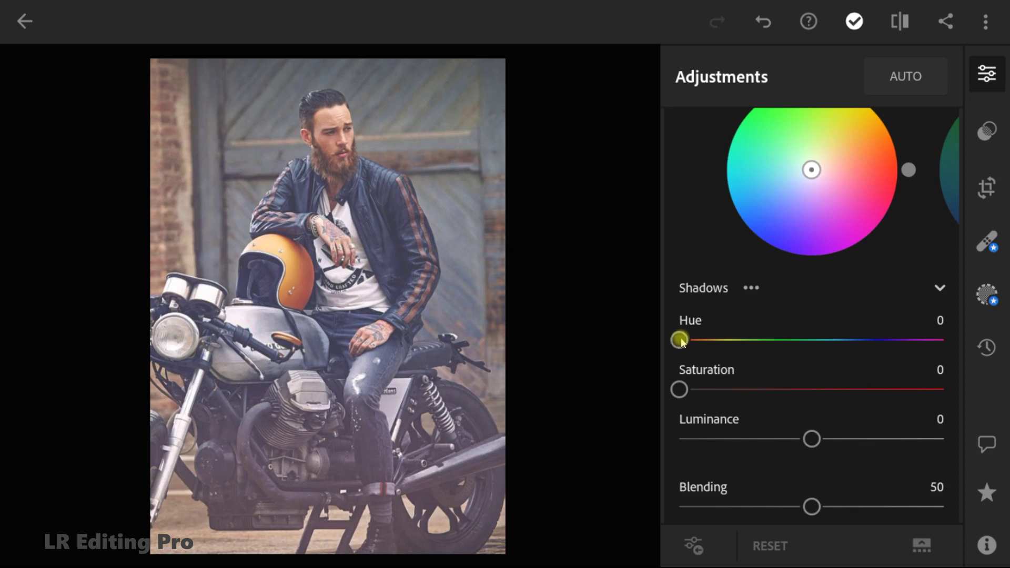
left_click_drag(681, 337, 893, 340)
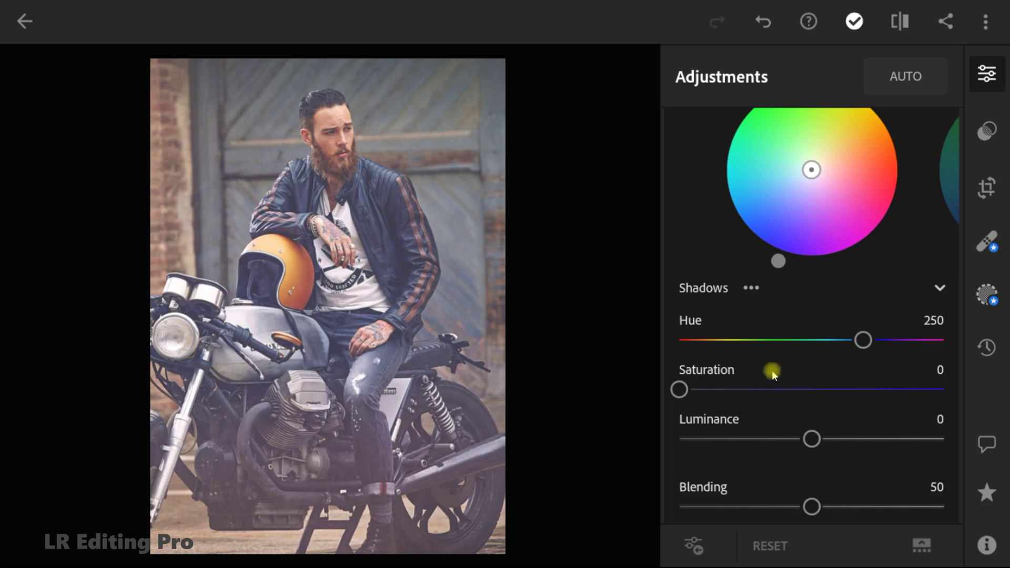
left_click_drag(701, 390, 704, 391)
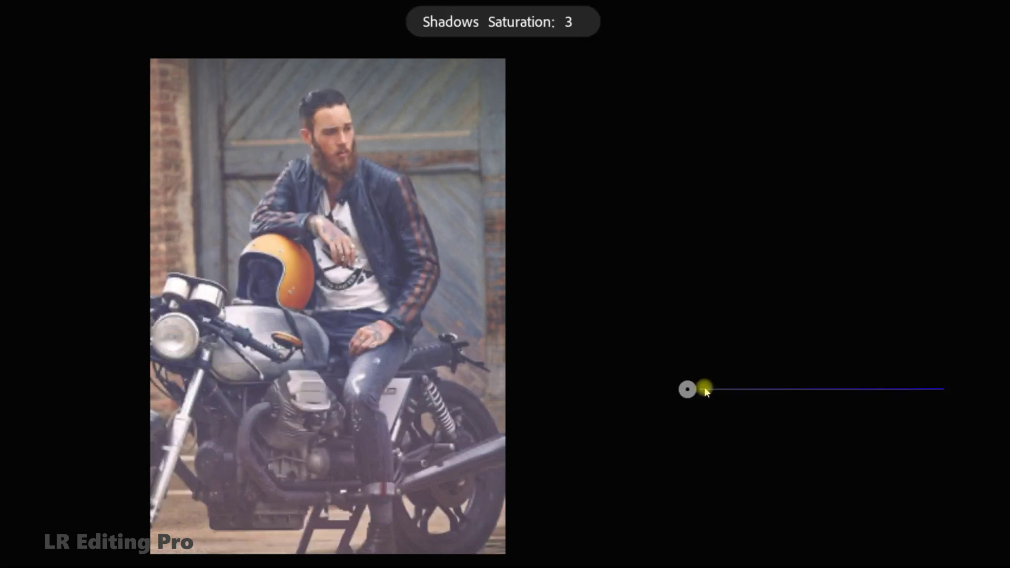
left_click_drag(705, 391, 727, 386)
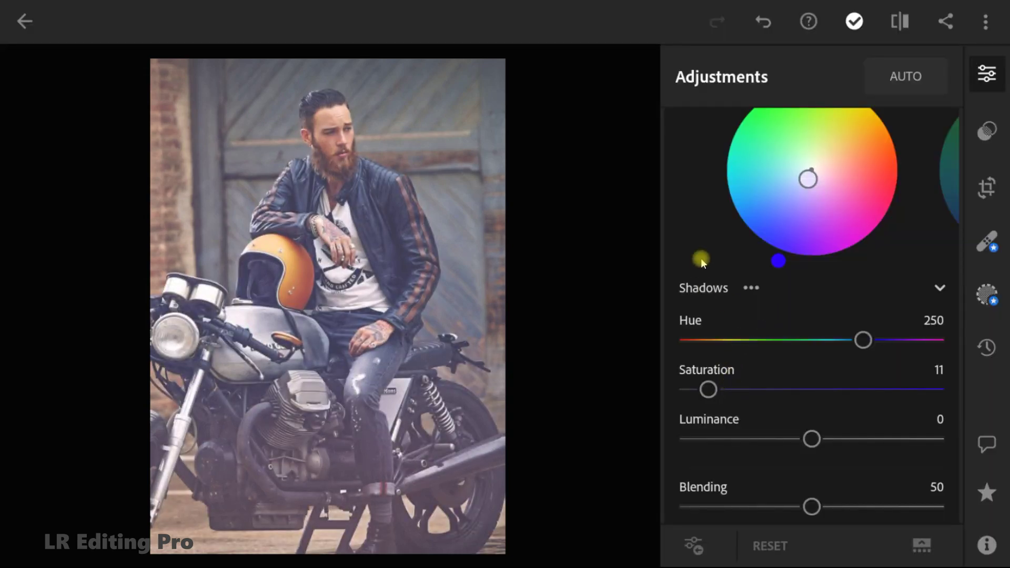
Step: Switch the color grading wheels to Highlights
scroll(699, 257, "up", 3)
left_click(764, 209)
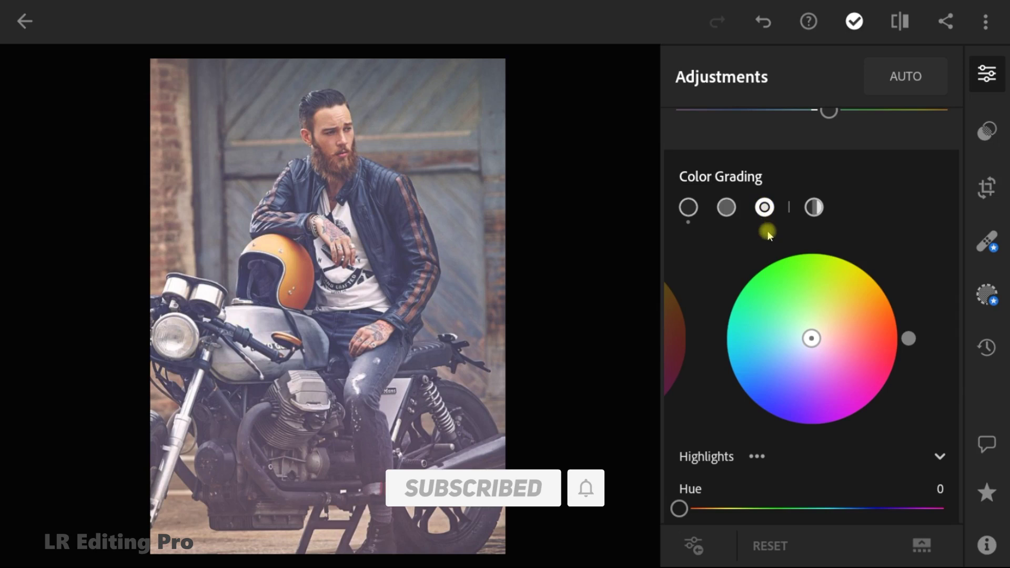
scroll(767, 230, "down", 3)
Step: Grade the highlights orange at hue 37, saturation 29, with blending at 92
scroll(711, 218, "down", 1)
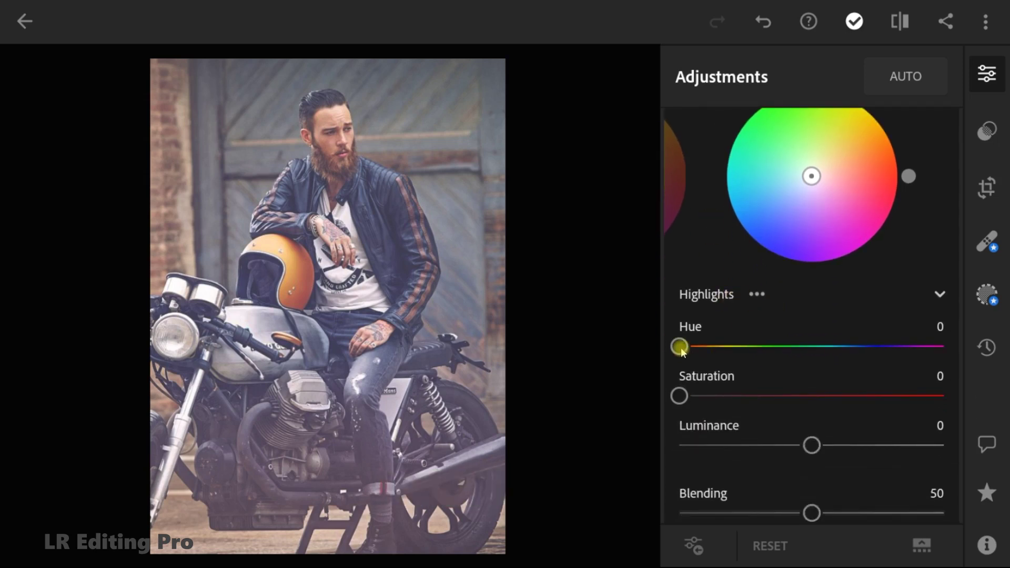
left_click_drag(681, 345, 717, 347)
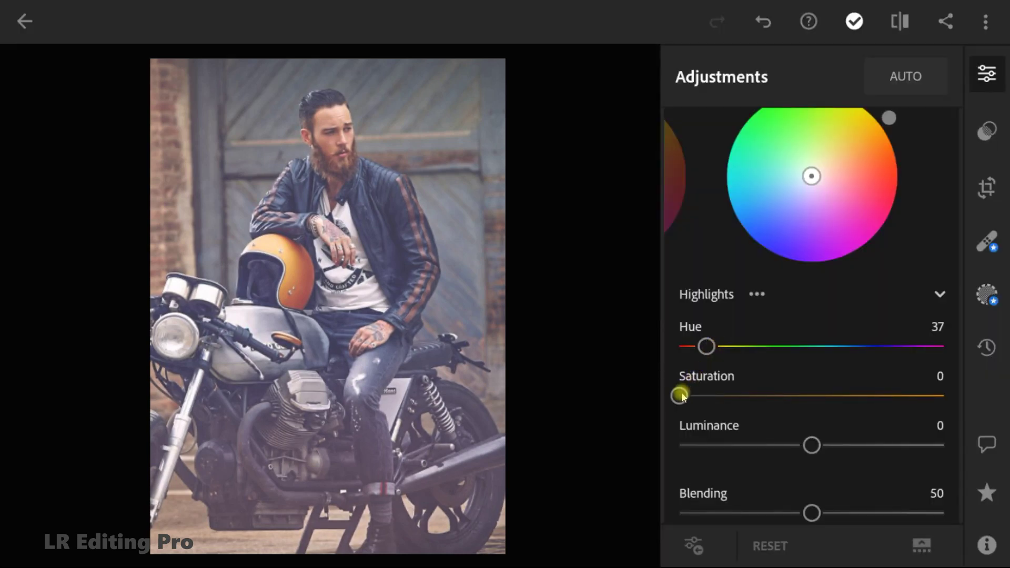
left_click_drag(688, 395, 770, 393)
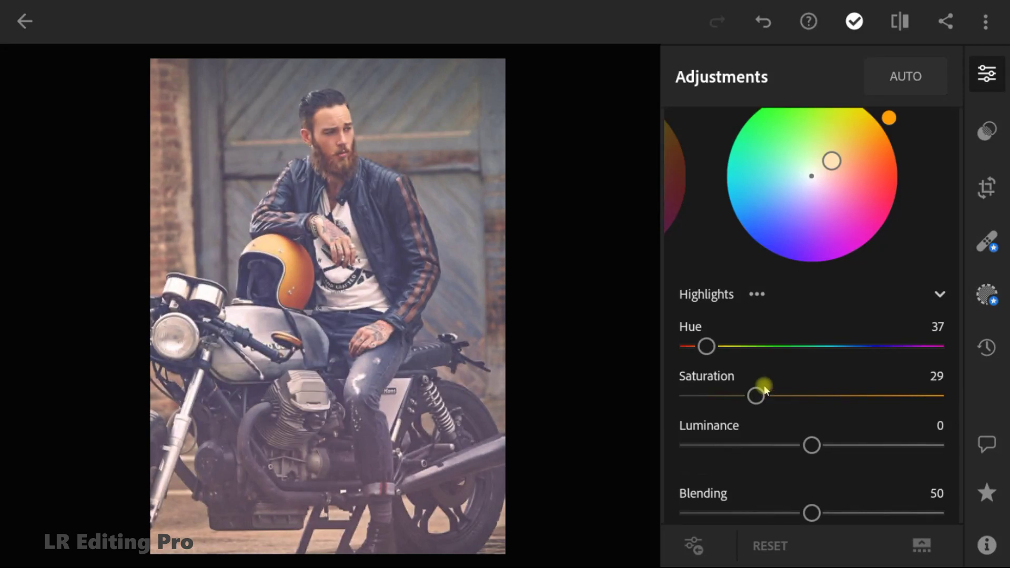
left_click_drag(815, 515, 939, 511)
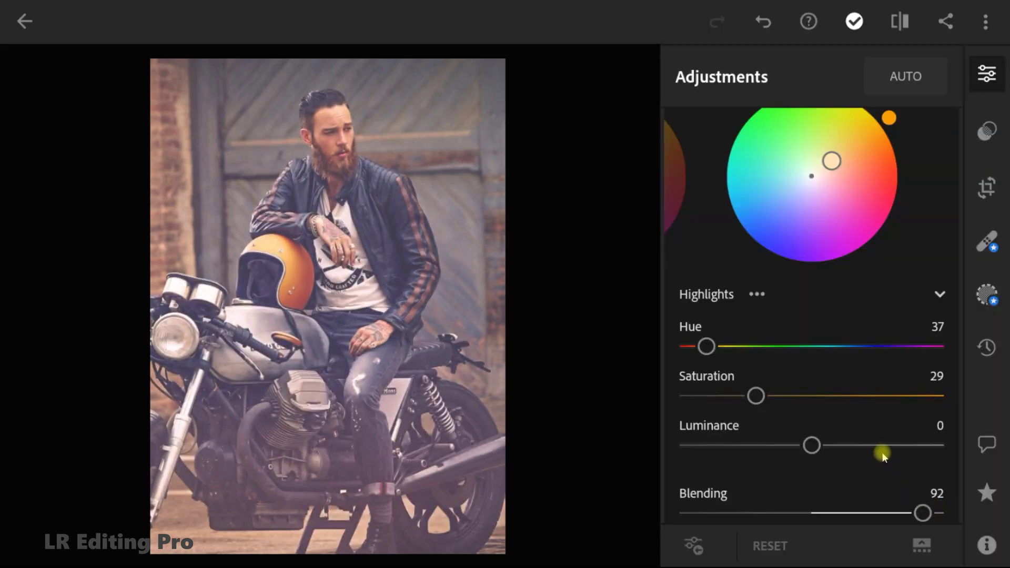
scroll(882, 456, "down", 4)
Step: Set Texture to 11 and Dehaze to 13 in the Effects panel
left_click(857, 465)
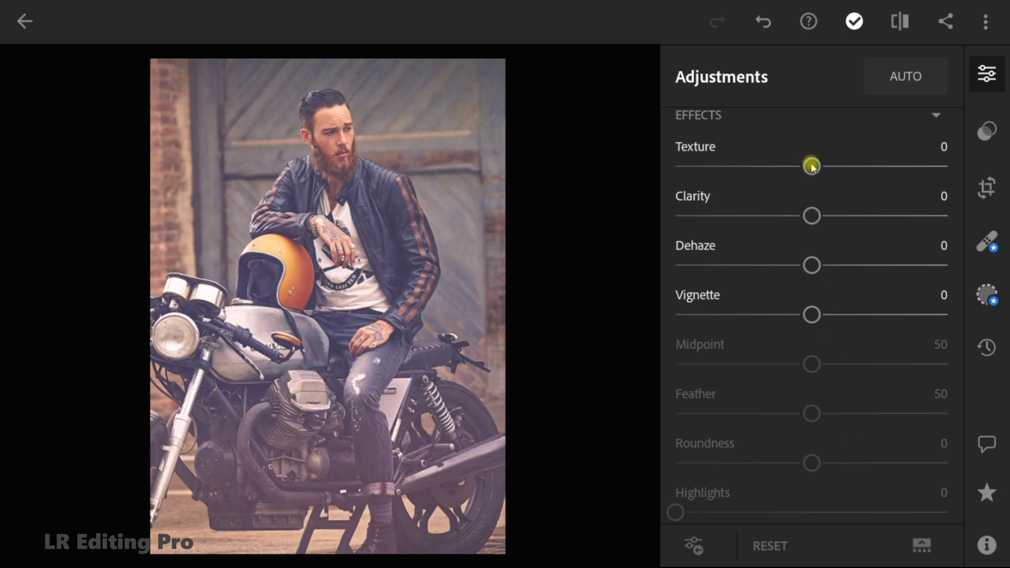
left_click_drag(812, 166, 831, 166)
left_click_drag(812, 265, 830, 268)
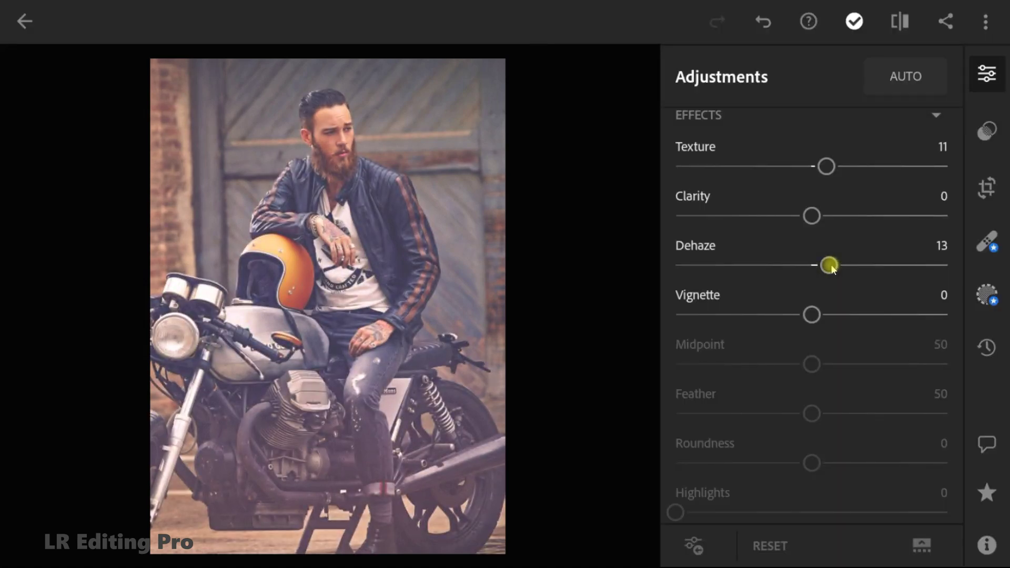
scroll(863, 300, "down", 8)
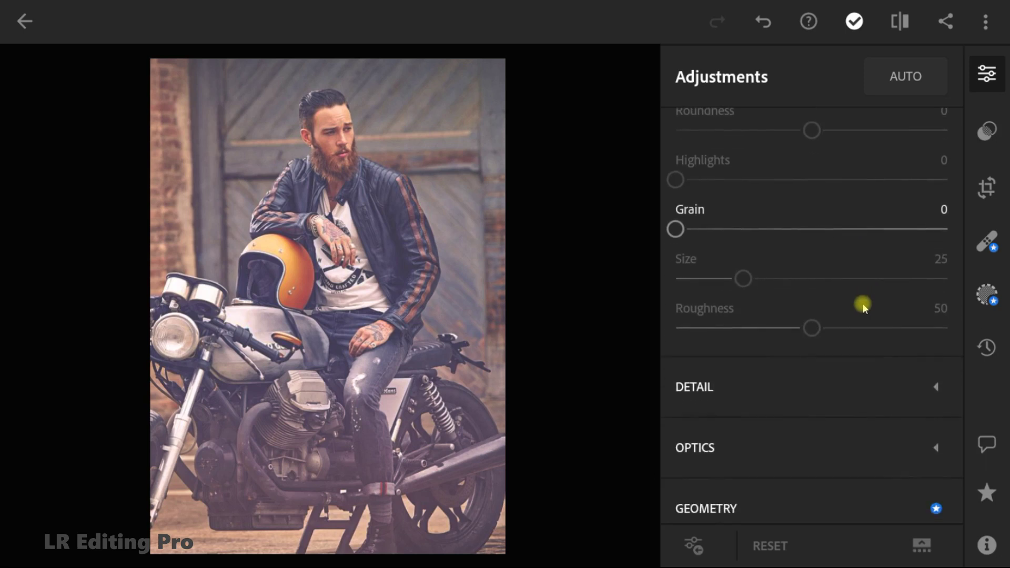
left_click(848, 383)
scroll(848, 387, "down", 8)
Step: Set Sharpening to 25 and Noise Reduction to 25 in the Detail panel
scroll(848, 387, "up", 3)
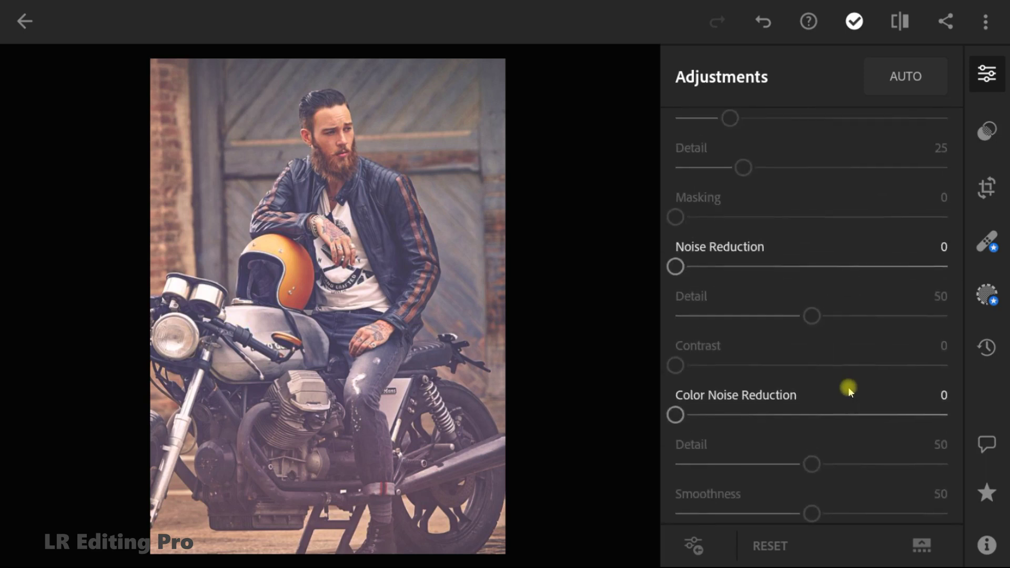
scroll(848, 387, "up", 5)
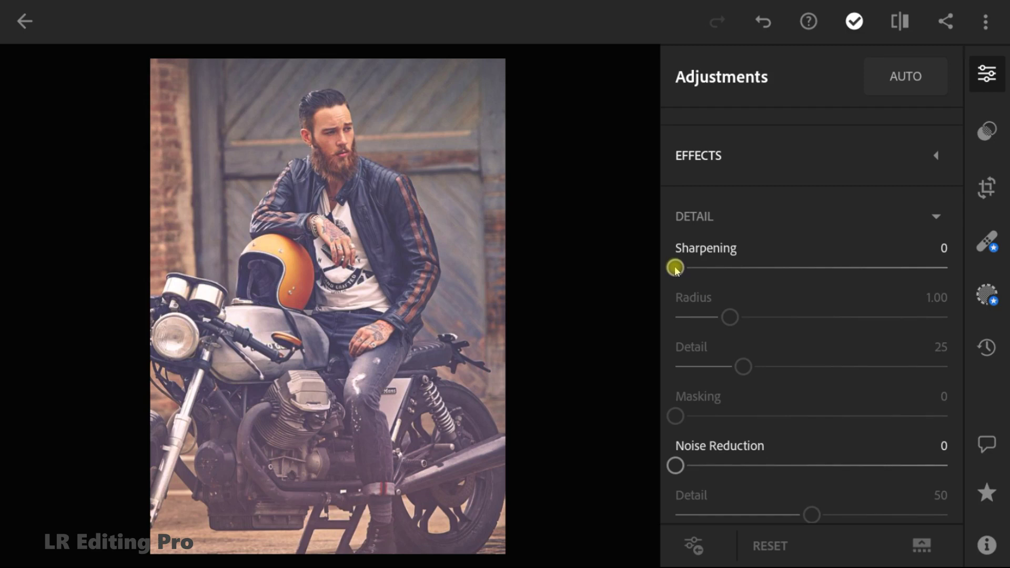
left_click_drag(676, 269, 718, 264)
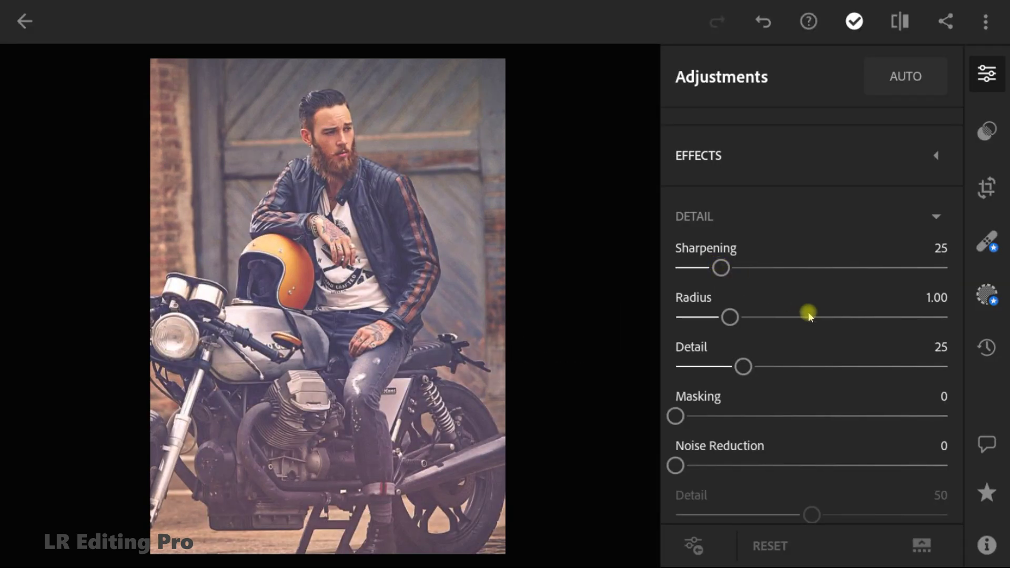
left_click_drag(676, 466, 743, 465)
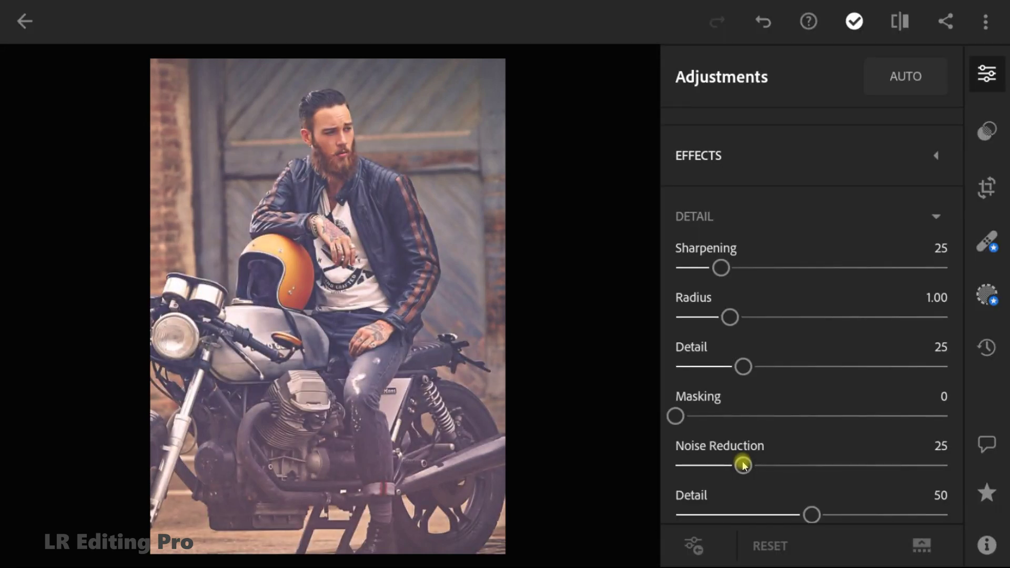
left_click(899, 23)
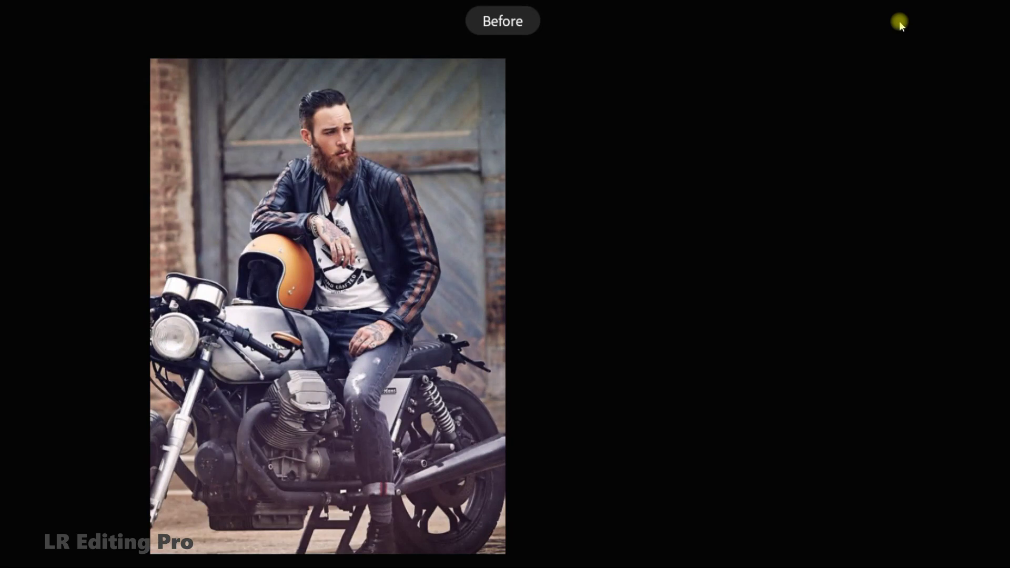
left_click(899, 22)
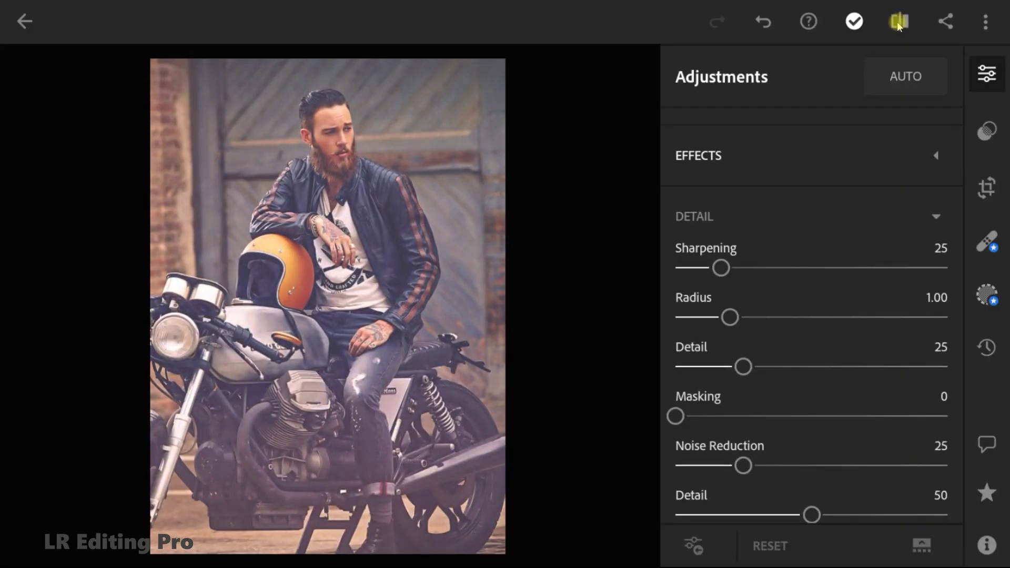
left_click(898, 21)
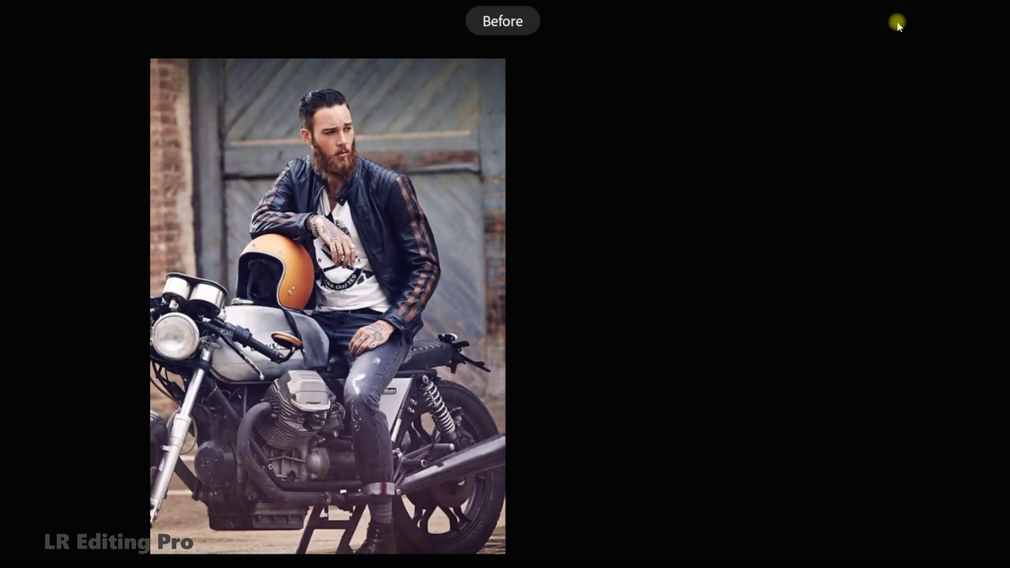
left_click(898, 21)
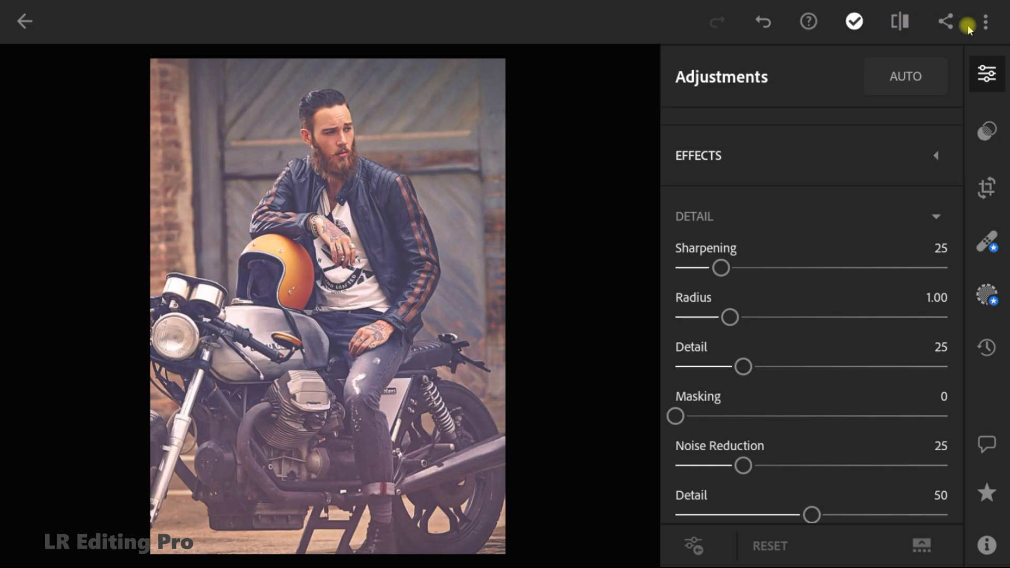
Step: Copy the motorcycle portrait's edit settings from the three-dot menu
left_click(984, 24)
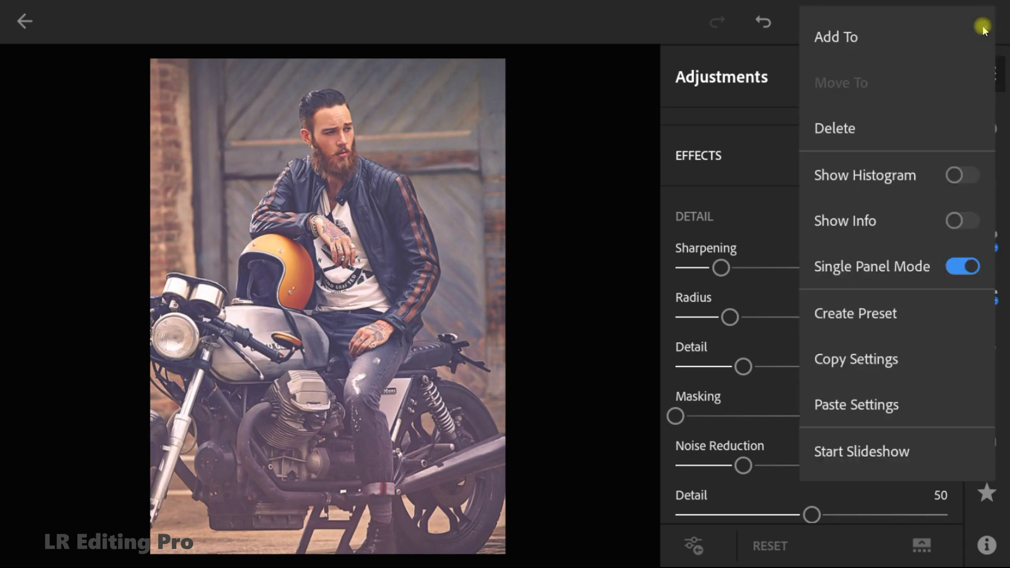
left_click(874, 359)
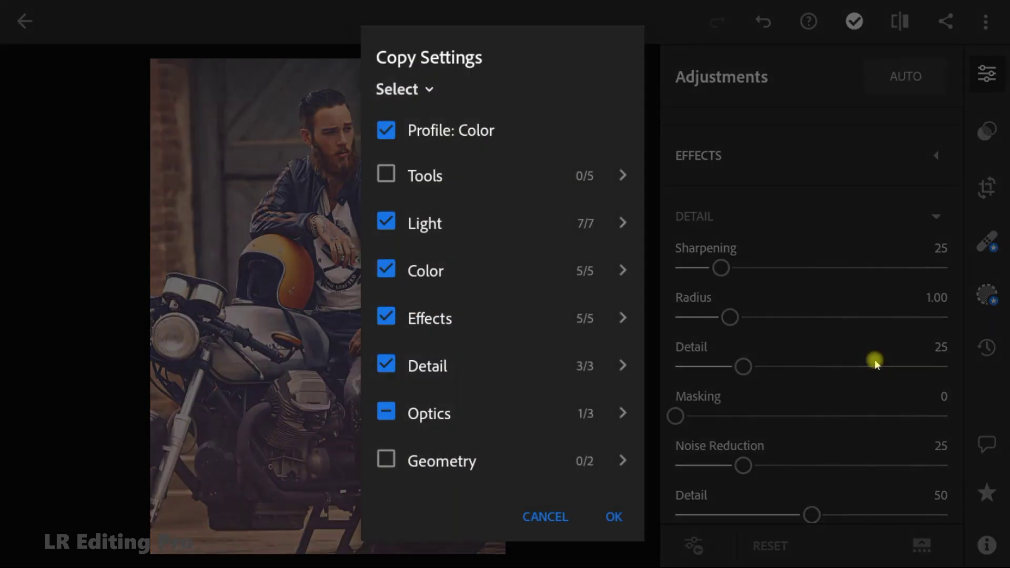
left_click(613, 519)
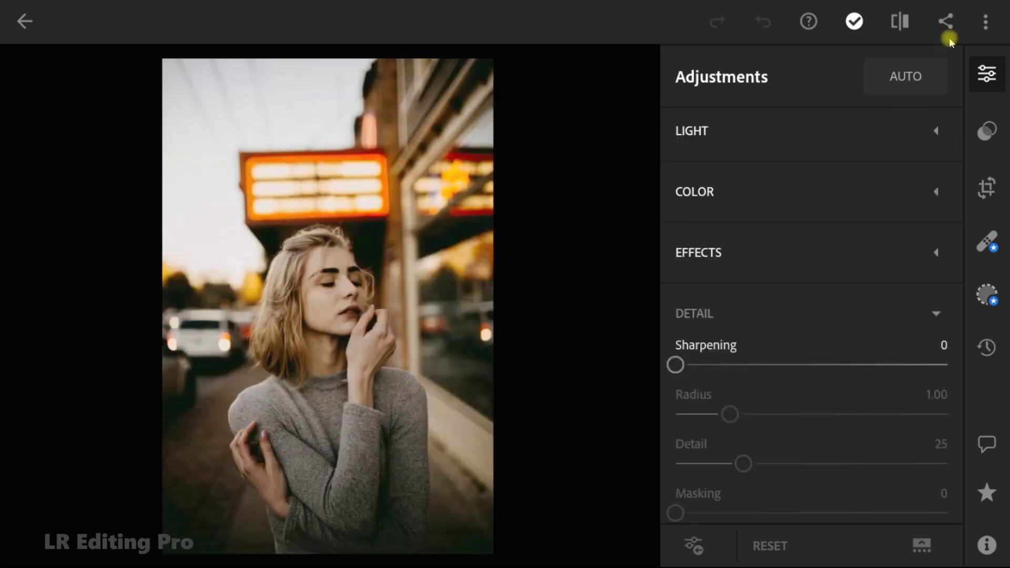
Step: Paste the copied settings onto the marquee portrait, the city street photo and the ROW NYC portrait
left_click(986, 23)
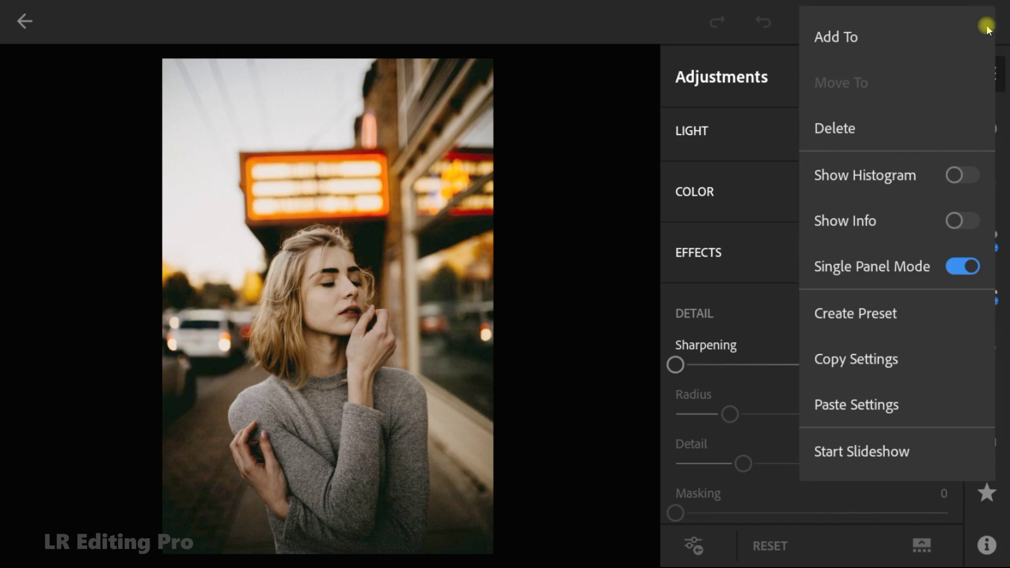
left_click(872, 406)
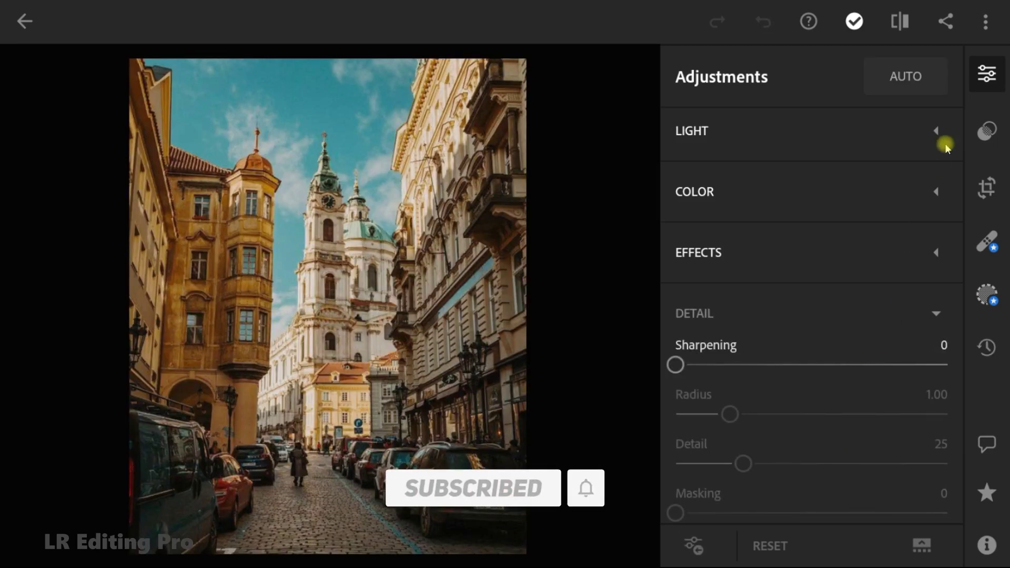
left_click(985, 21)
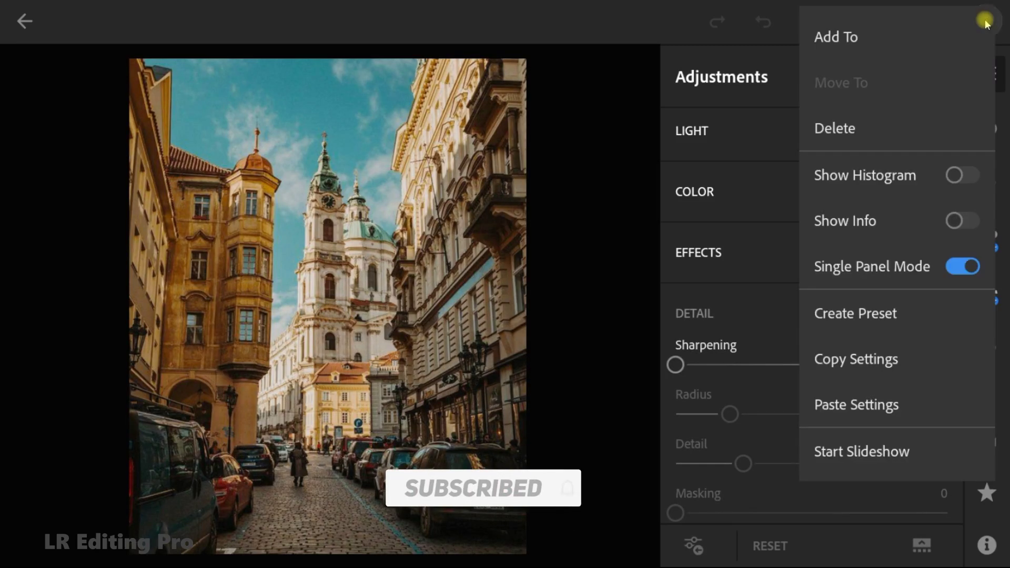
left_click(849, 413)
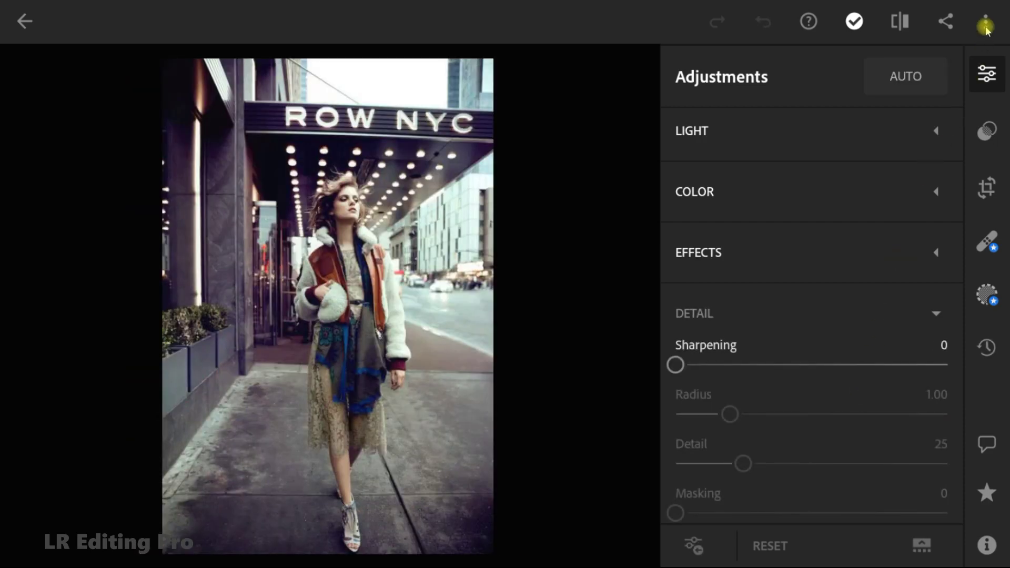
left_click(985, 22)
left_click(874, 407)
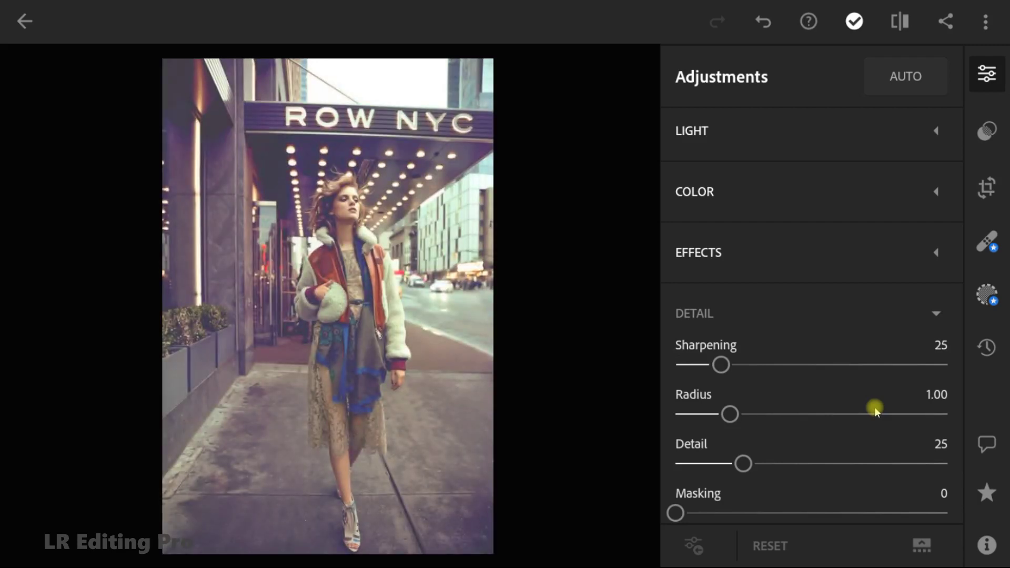
Step: Paste the copied settings onto the graffiti-wall portrait and check it against the original
key("Right")
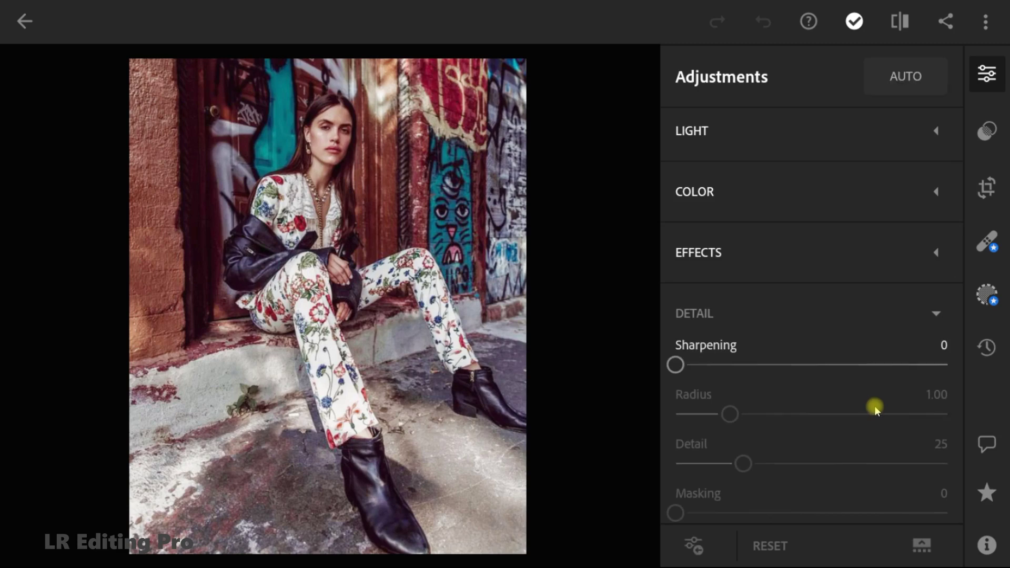
left_click(980, 21)
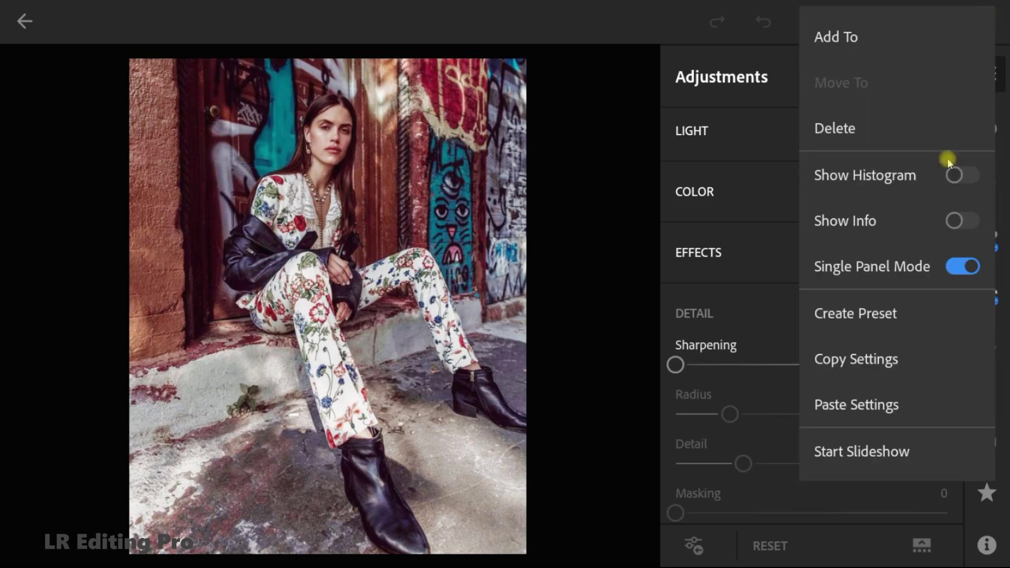
left_click(867, 408)
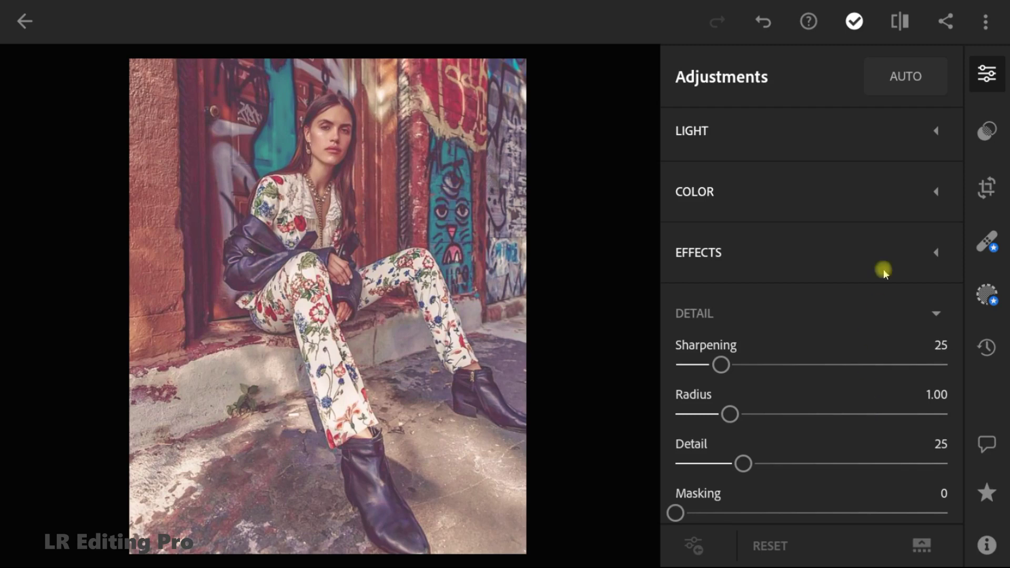
left_click(900, 20)
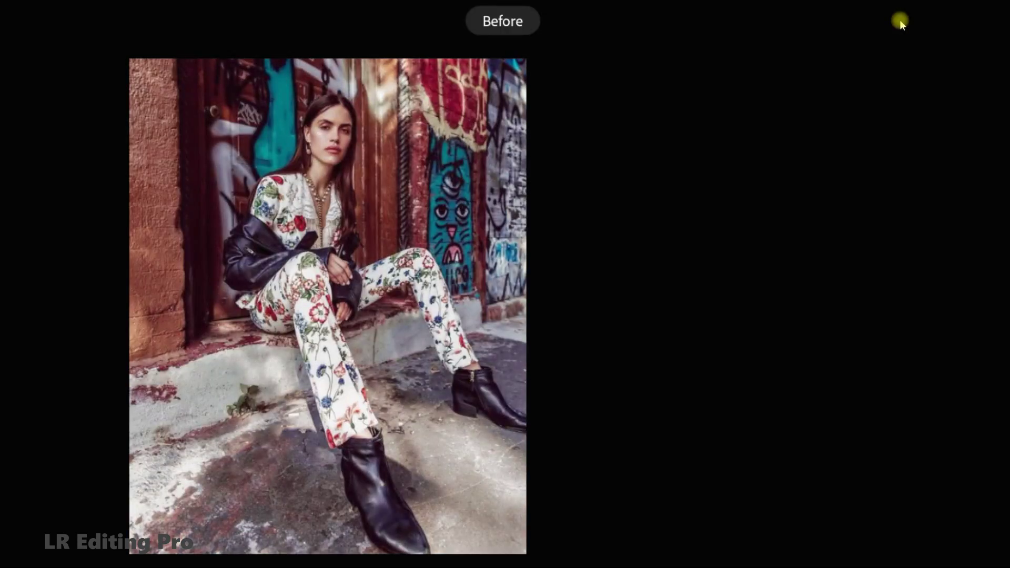
left_click(899, 20)
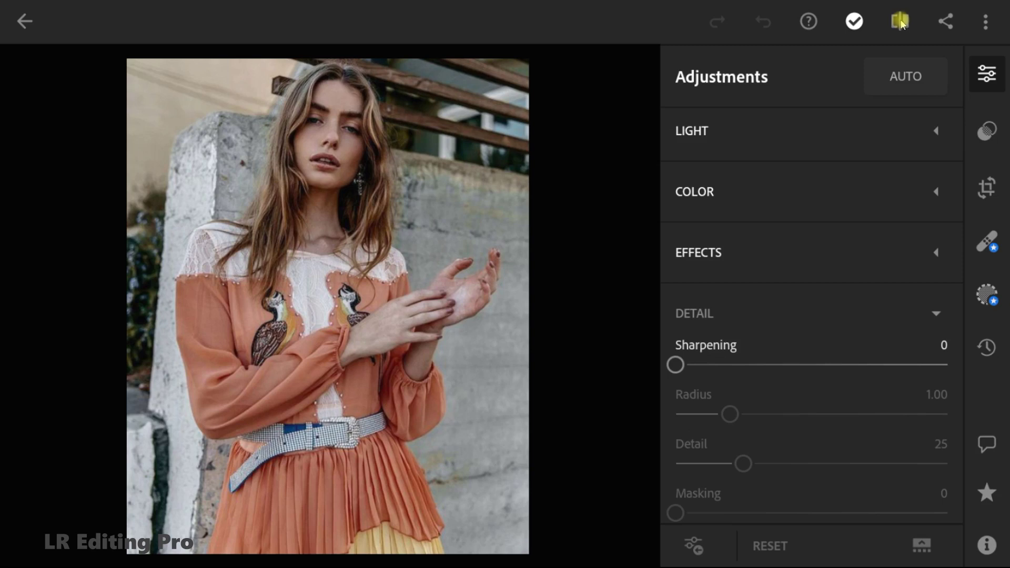
Step: Paste the copied settings onto the orange-dress portrait and advance to the lamp-post photo
left_click(985, 21)
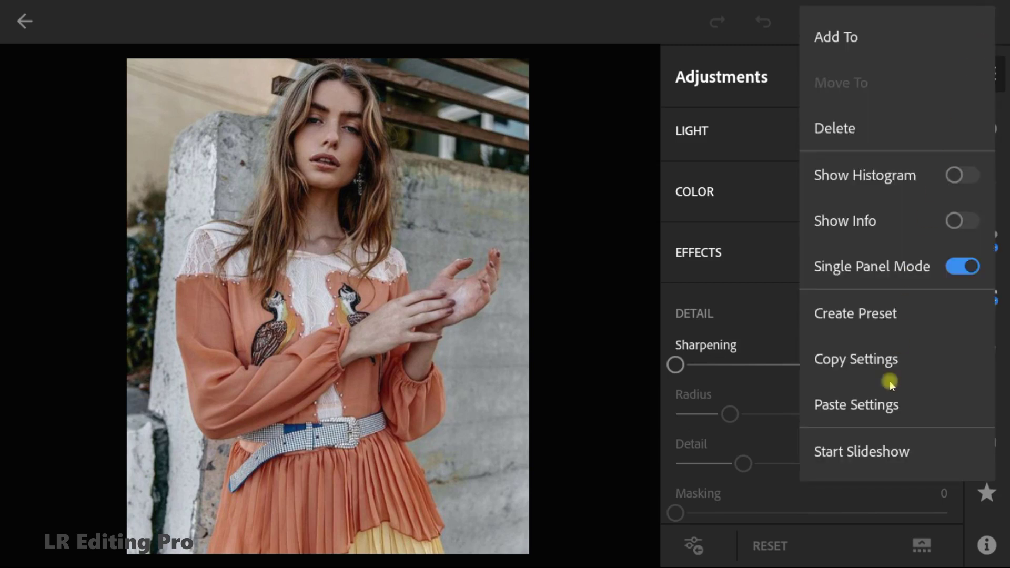
left_click(888, 406)
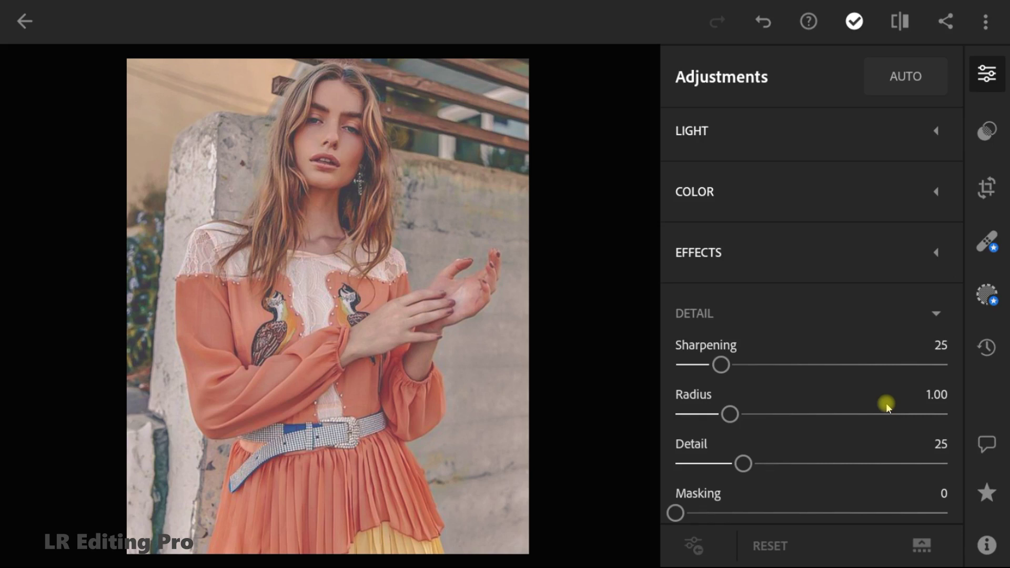
key("Right")
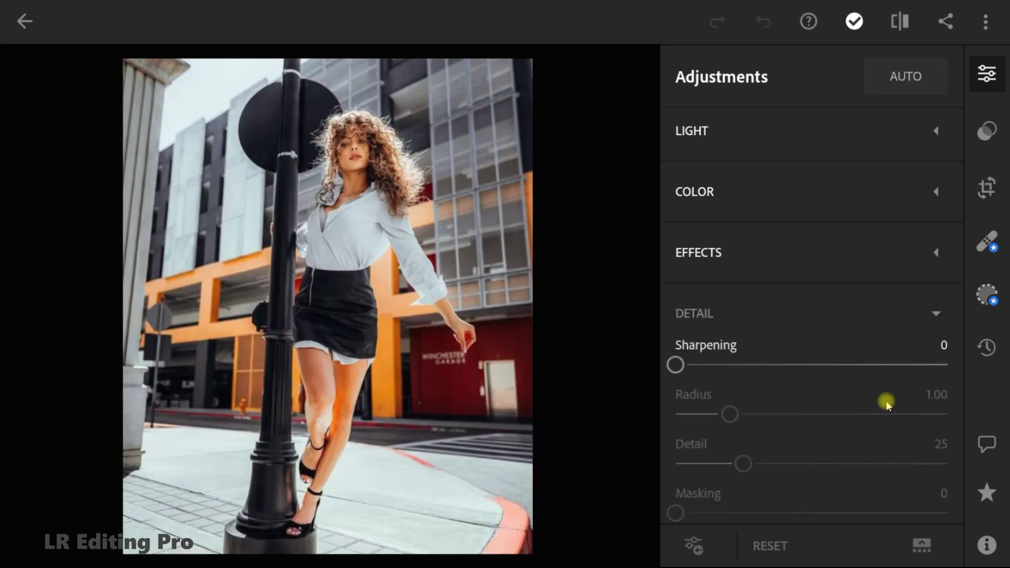
Step: Paste the copied retro grade onto the curly-haired lamp-post and long-haired denim-jacket portraits
left_click(984, 26)
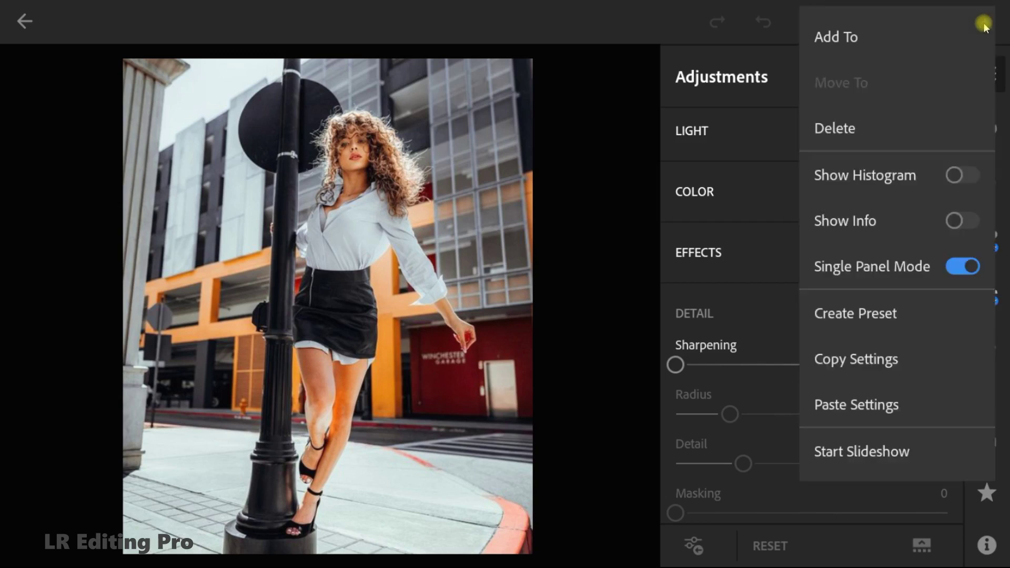
left_click(871, 411)
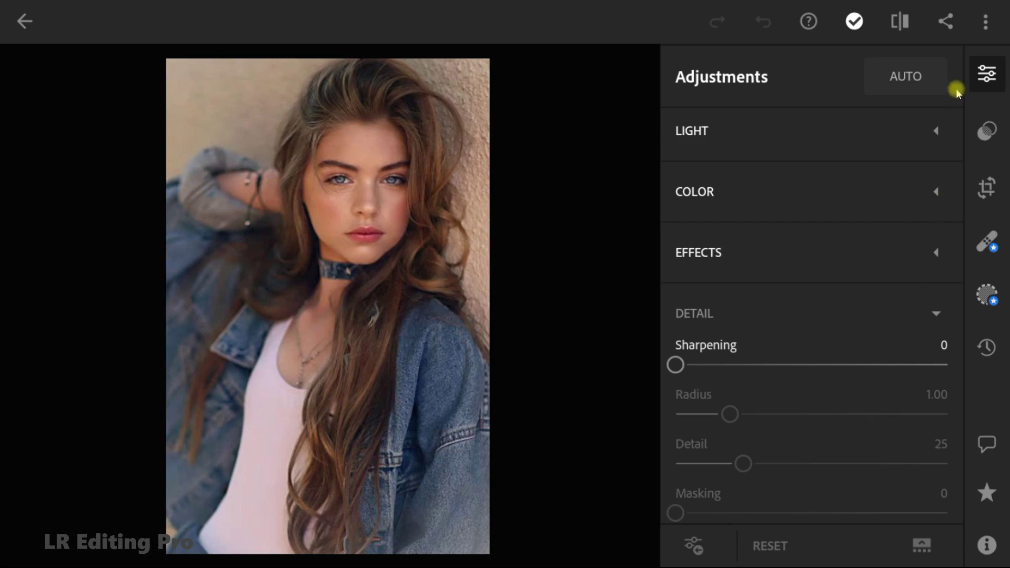
left_click(980, 23)
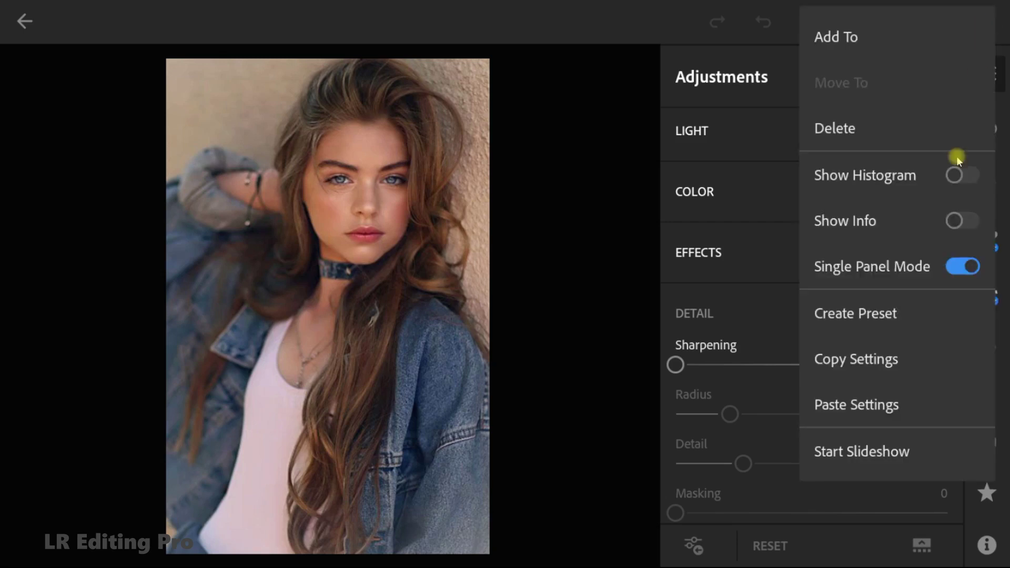
left_click(884, 406)
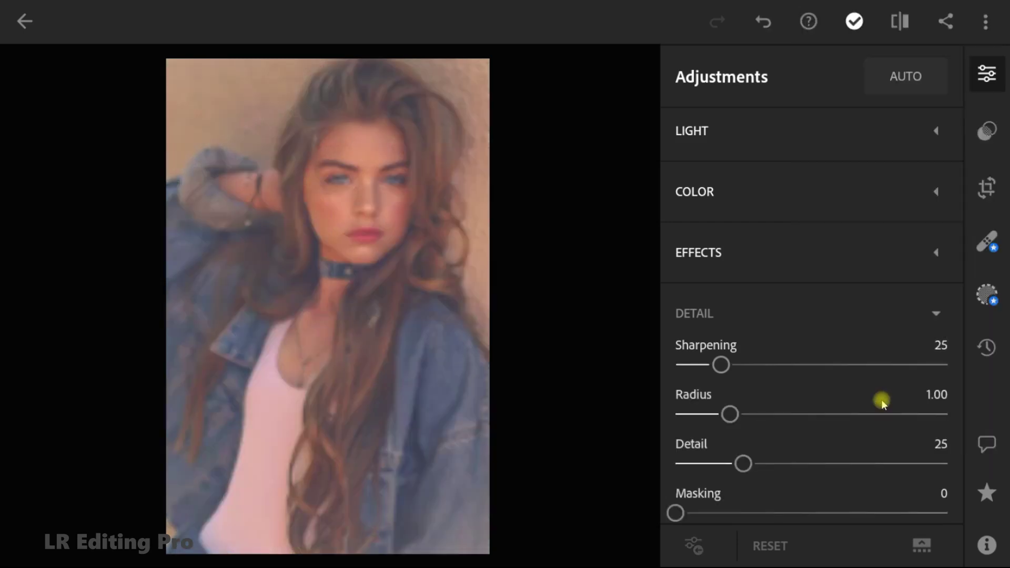